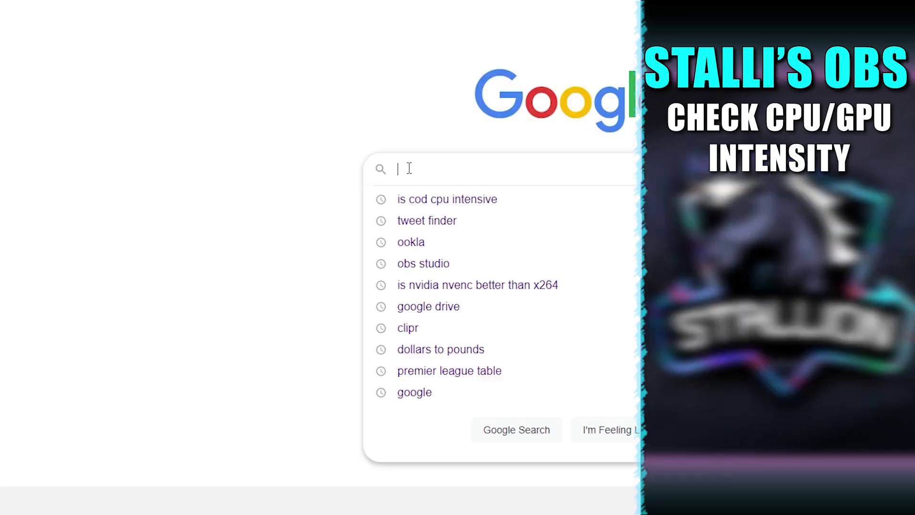
- Search 'is cod cpu intensive', then expand and highlight the Modern Warfare CPU answer
type("is cod cp")
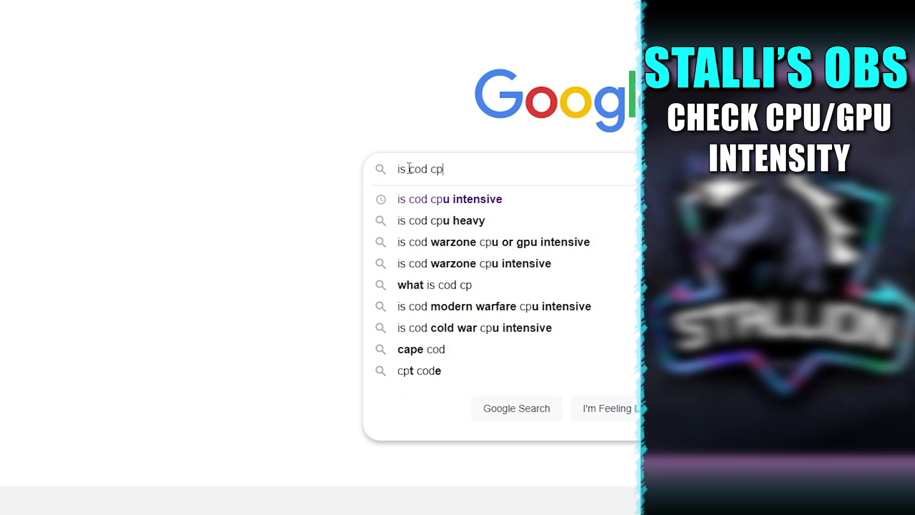
left_click(515, 200)
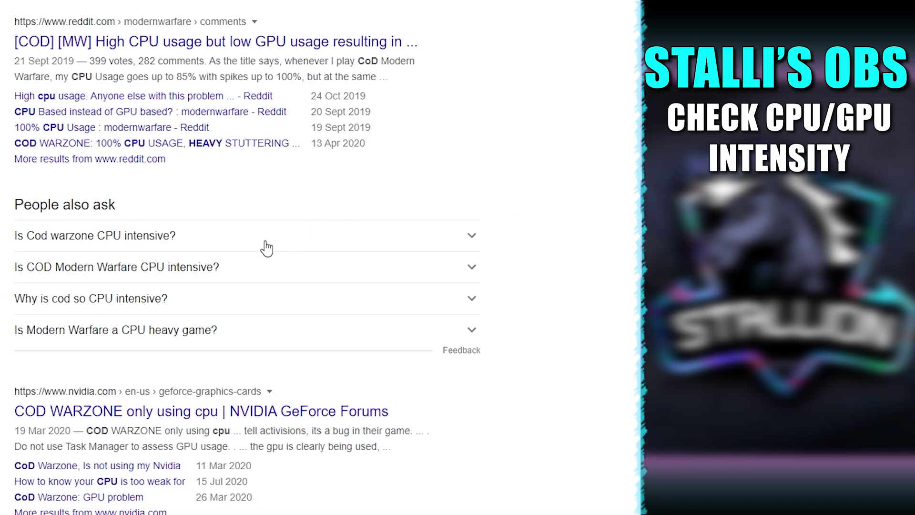
scroll(266, 247, "down", 2)
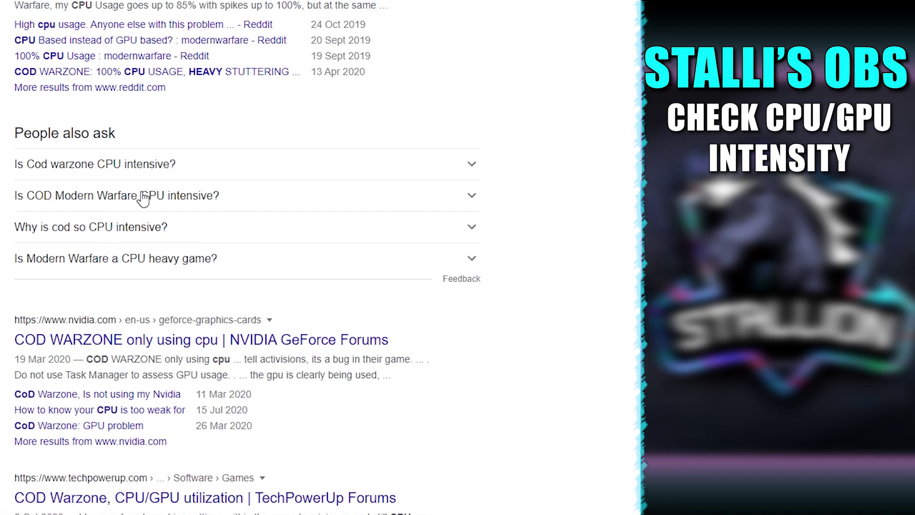
left_click(145, 196)
left_click_drag(18, 231, 253, 228)
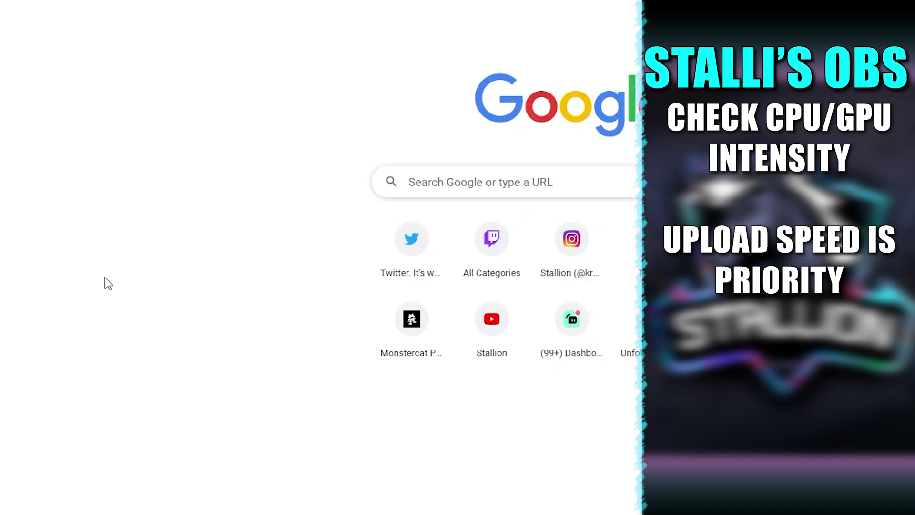
- Run a Google search for 'ookla'
left_click(446, 175)
type("ookla")
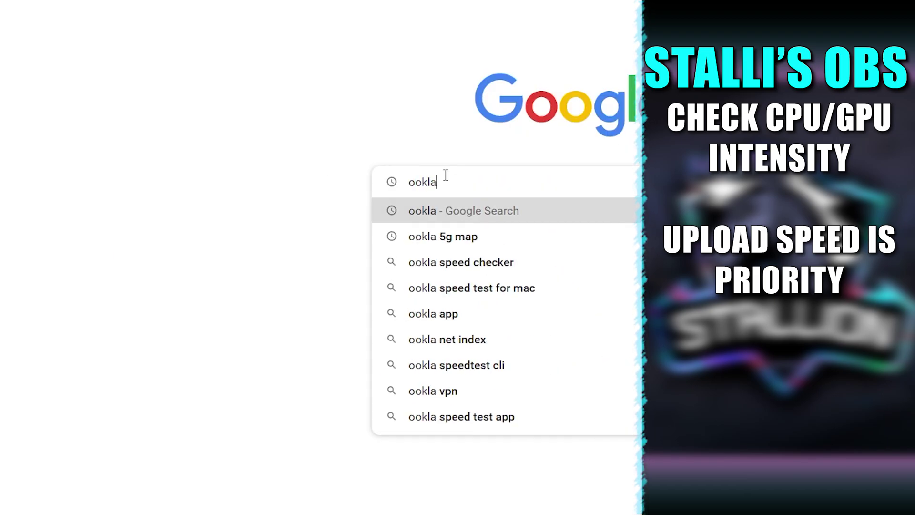
key("Return")
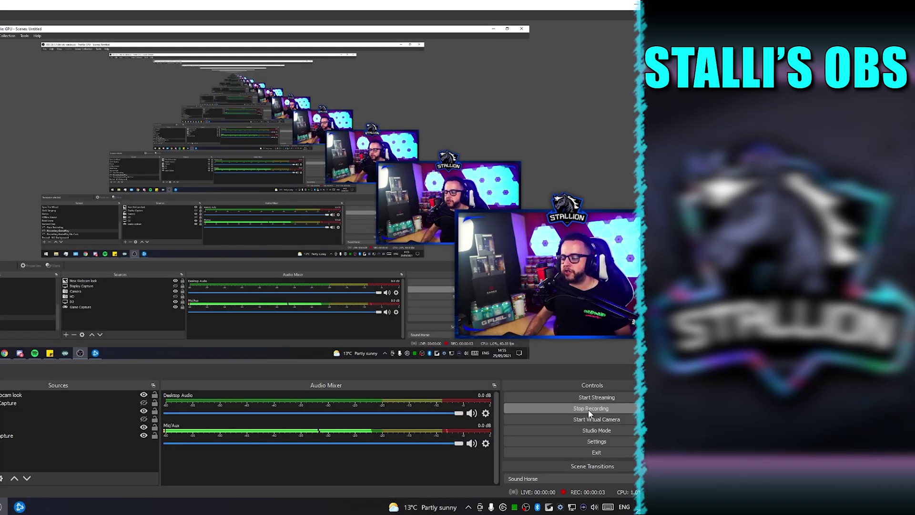
- Open OBS Settings on the General page and look over its options
left_click(598, 440)
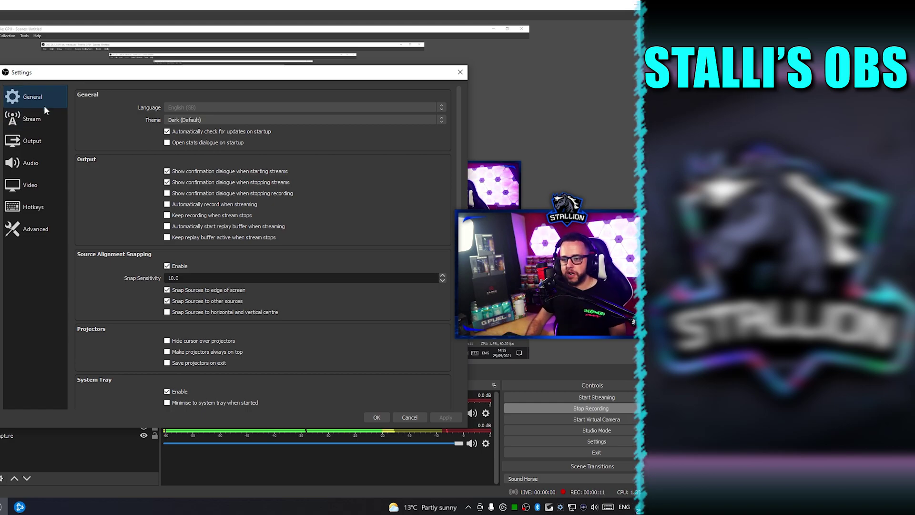
scroll(257, 246, "down", 3)
scroll(208, 291, "up", 2)
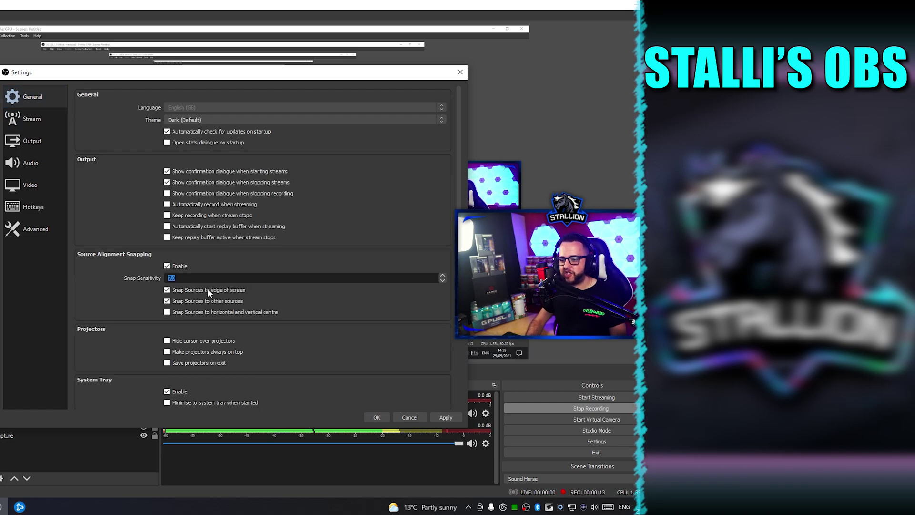
- In Stream settings, keep the Twitch server on Auto (Recommended)
left_click(28, 120)
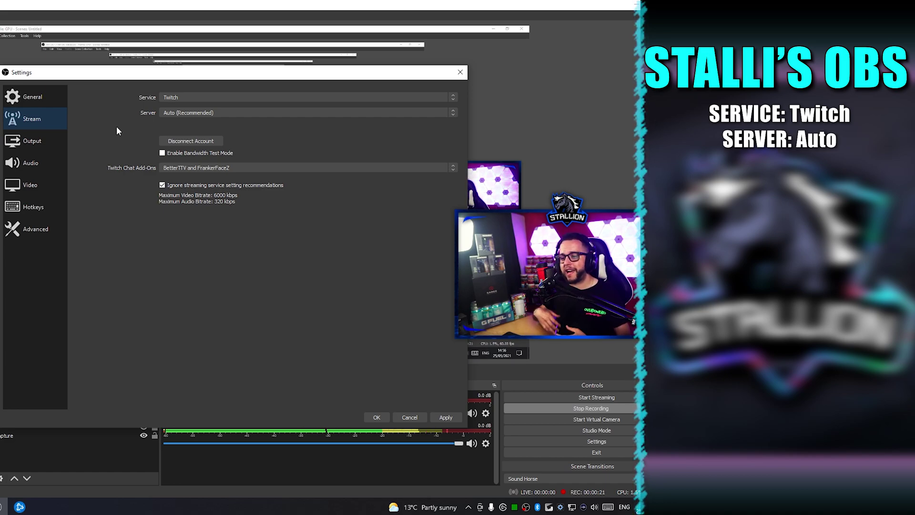
left_click(199, 114)
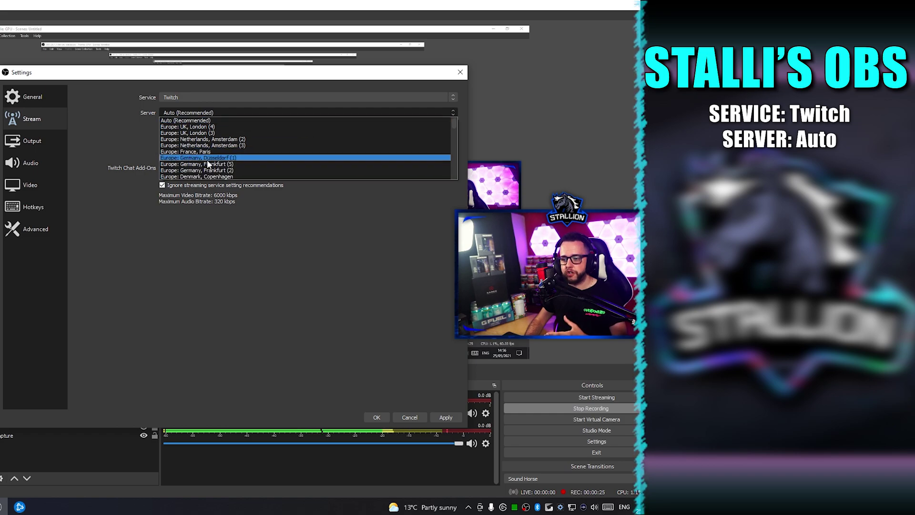
left_click(210, 122)
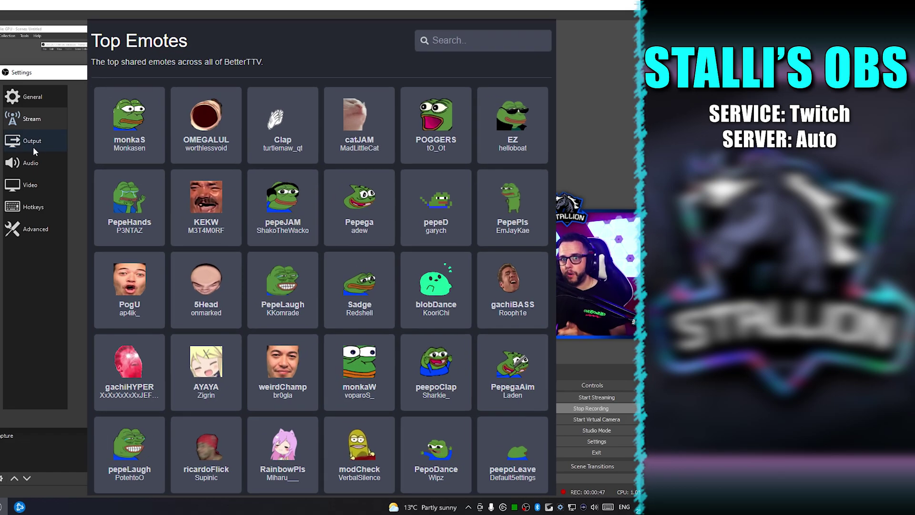
- Show the Advanced Output streaming settings: NVENC H.264, CBR, 6000 Kbps
left_click(32, 146)
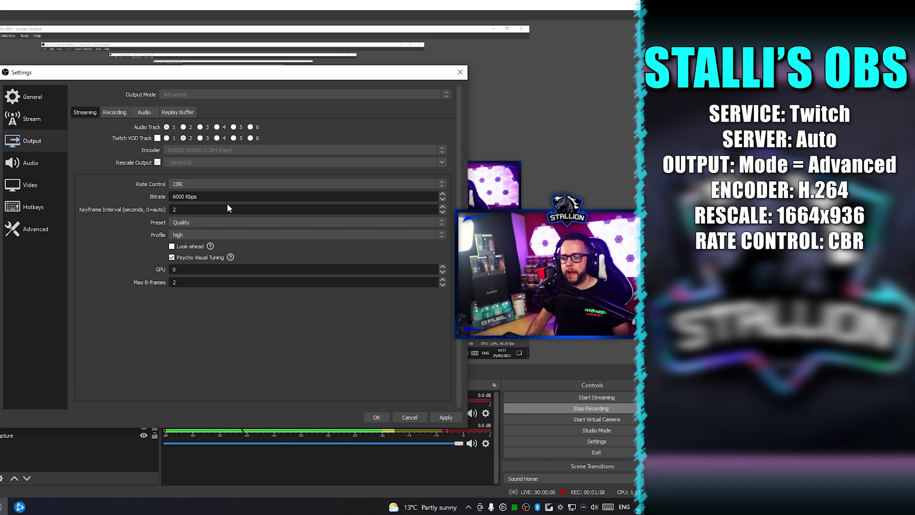
- Set streaming bitrate 6000 Kbps, Quality preset and high profile, then apply
left_click(202, 195)
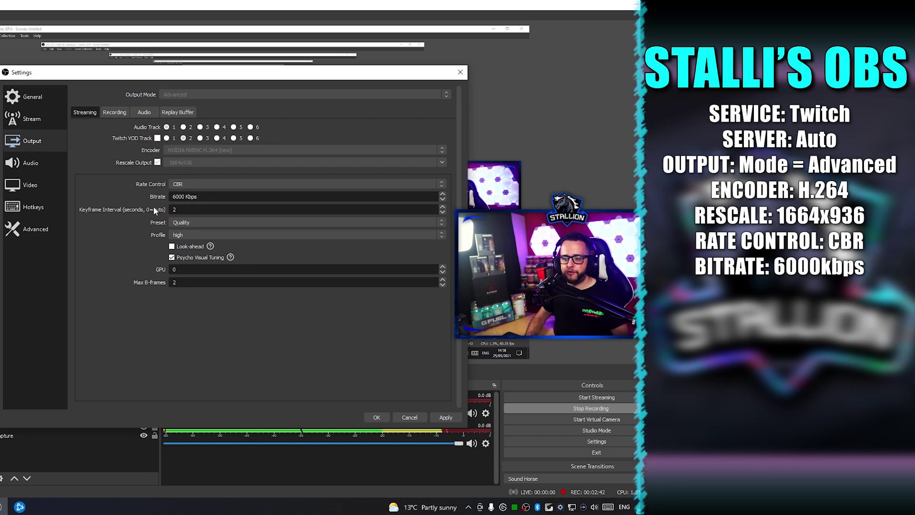
left_click(207, 223)
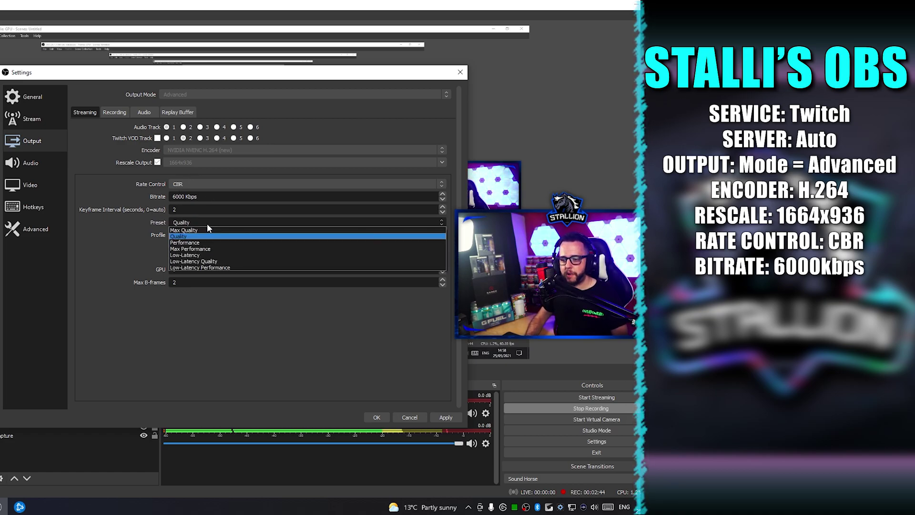
left_click(200, 236)
left_click(193, 234)
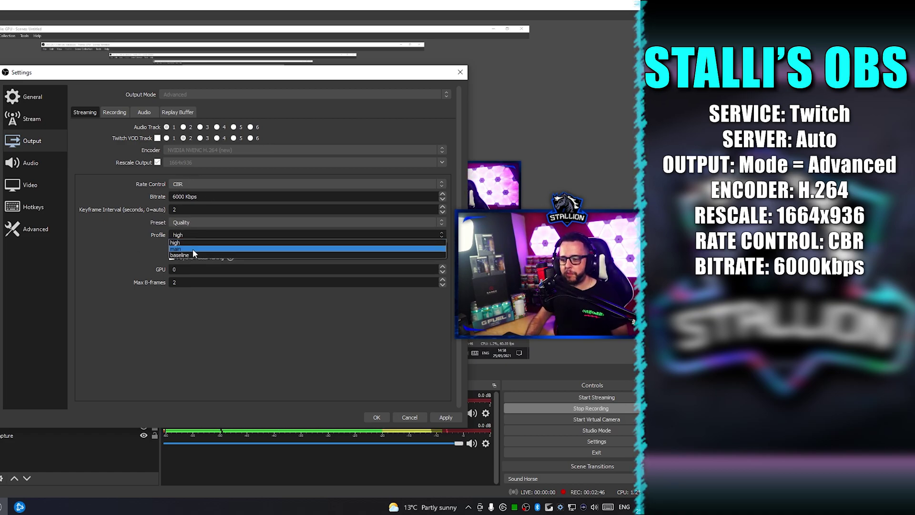
left_click(193, 243)
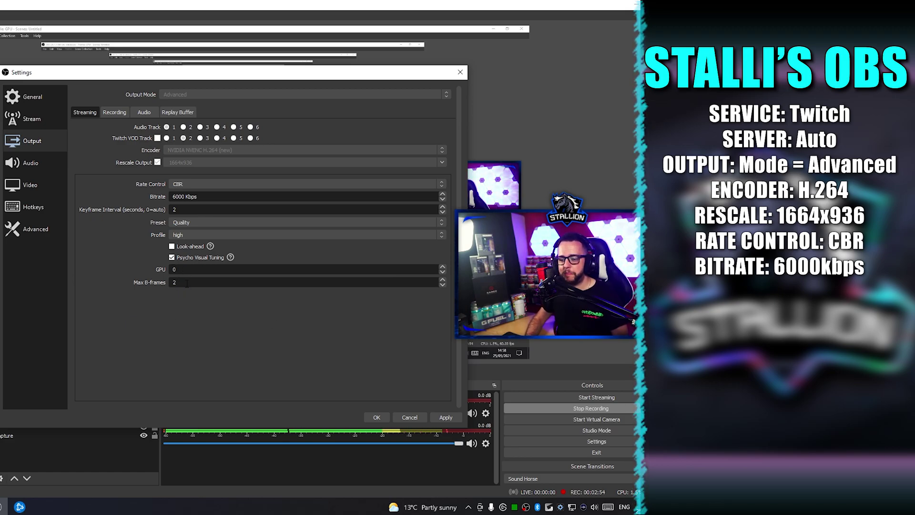
left_click(434, 418)
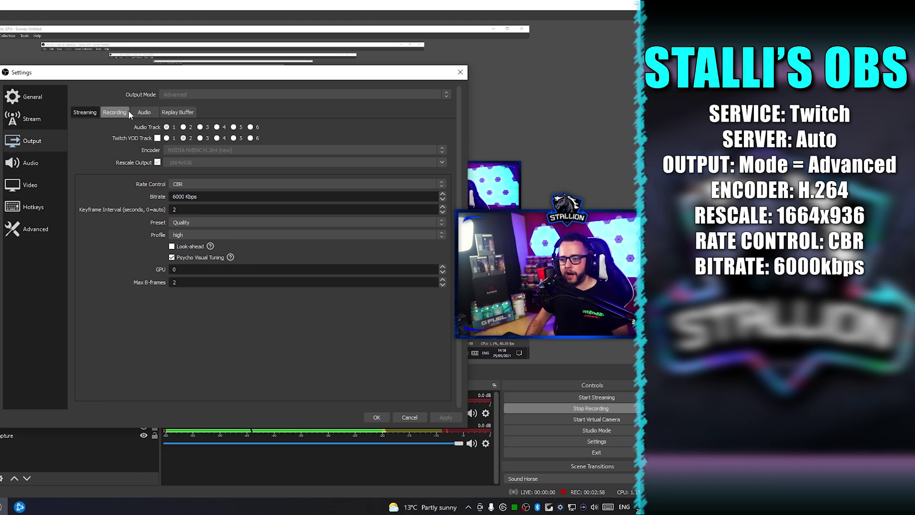
- Keep recording on CBR at 40000 Kbps and show the Tracks 1–6 audio bitrates
left_click(113, 113)
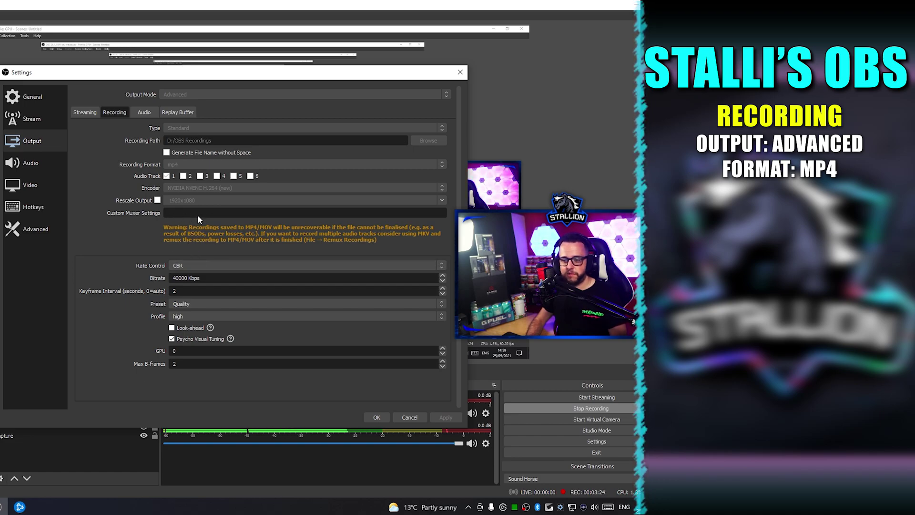
left_click(189, 265)
left_click(190, 265)
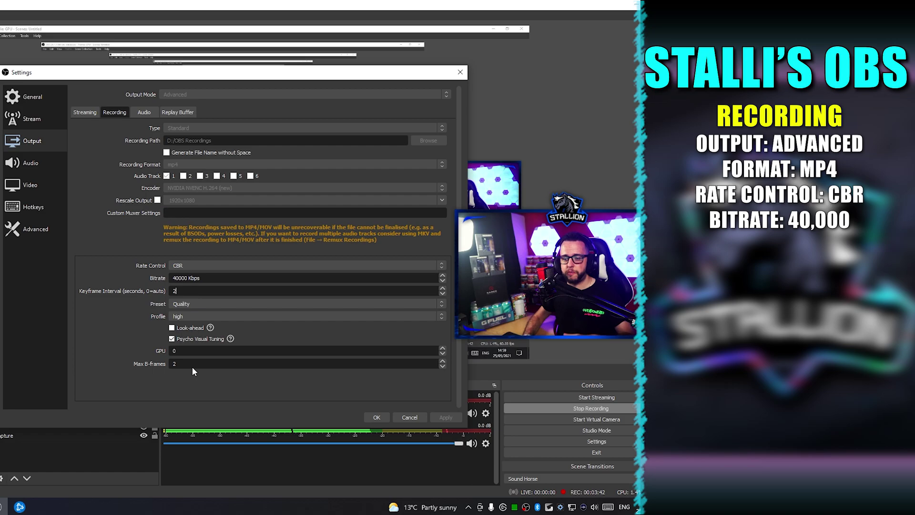
left_click(143, 112)
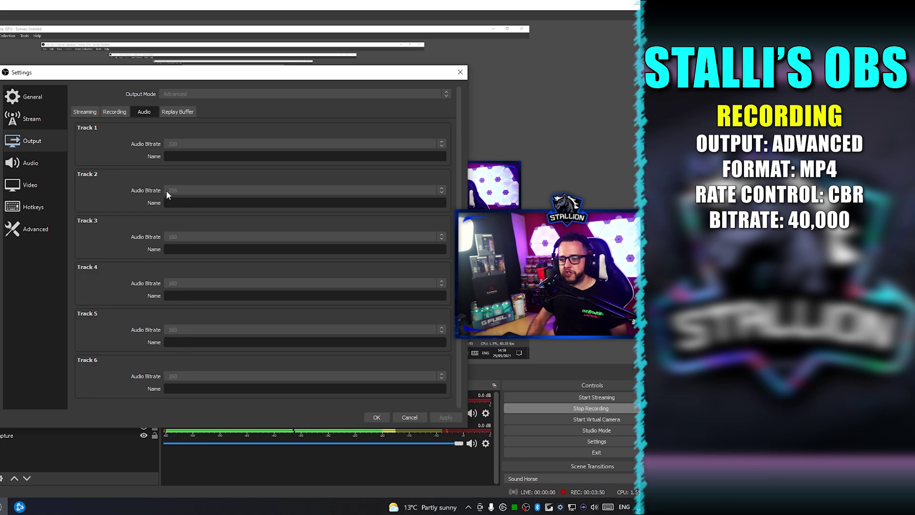
- Check the Replay Buffer and Streaming tabs, then set Desktop Audio to Headphones (BLE_ATH-M50xBT Stereo)
left_click(179, 113)
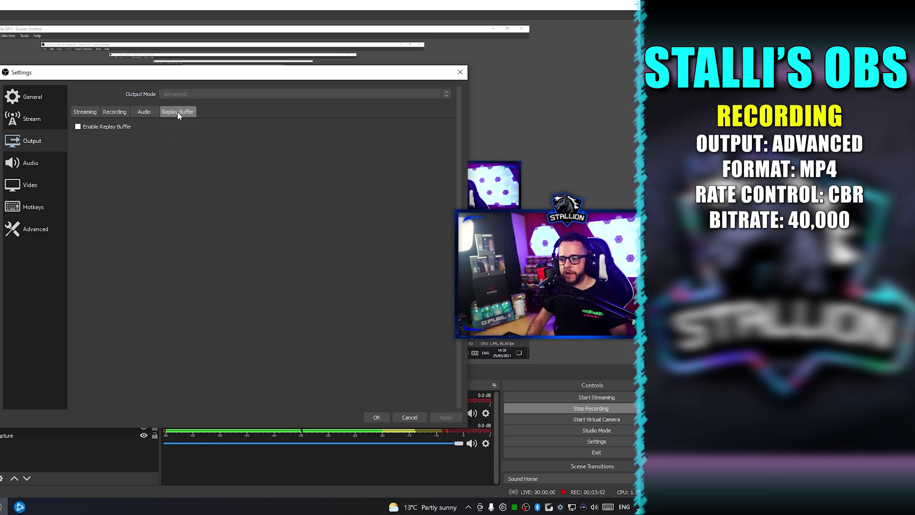
left_click(84, 112)
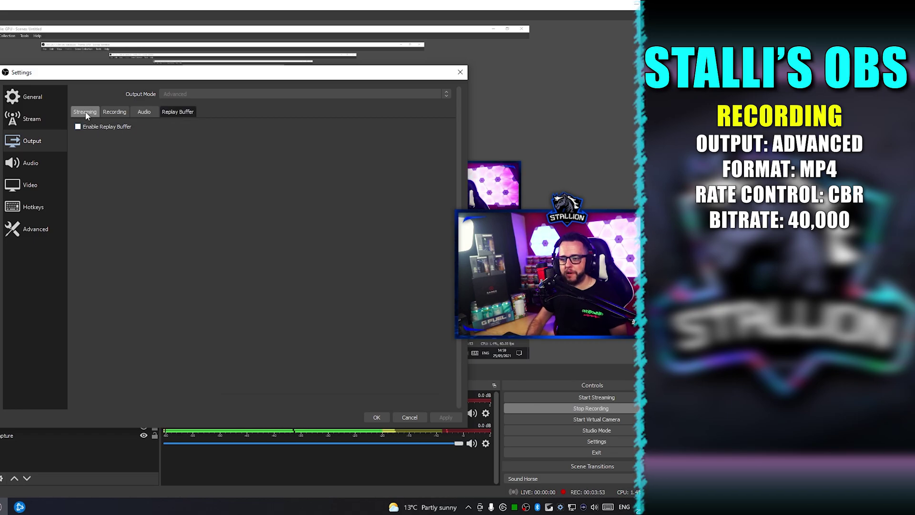
left_click(31, 163)
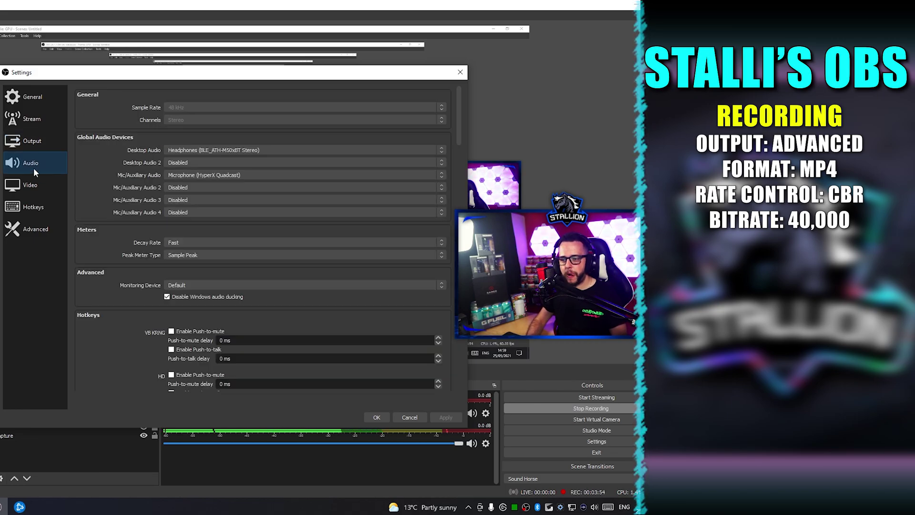
left_click(197, 149)
left_click(195, 149)
left_click(196, 149)
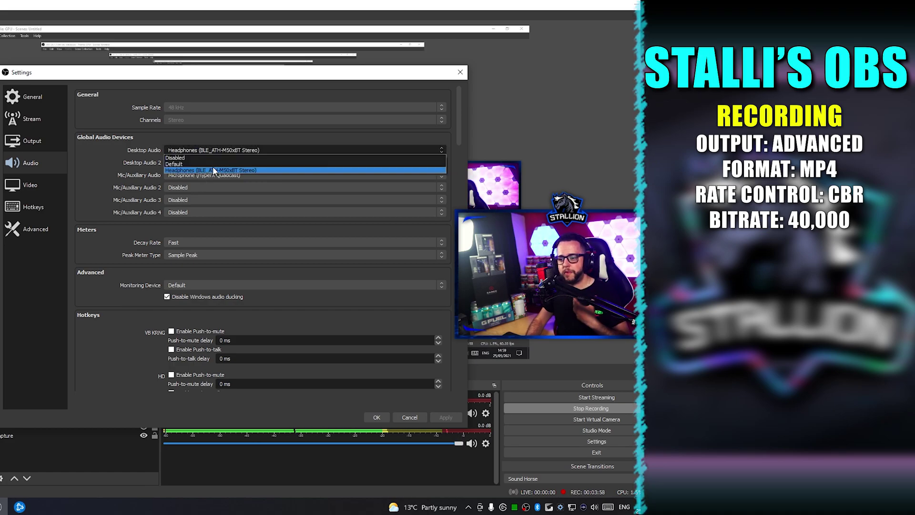
left_click(218, 171)
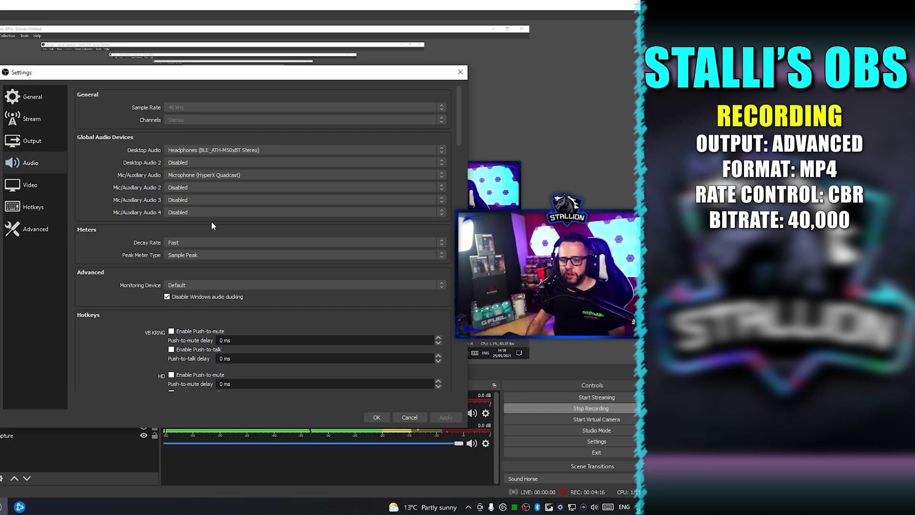
- Set the New source's push-to-mute delay to 5 ms
scroll(228, 295, "down", 2)
scroll(229, 299, "down", 2)
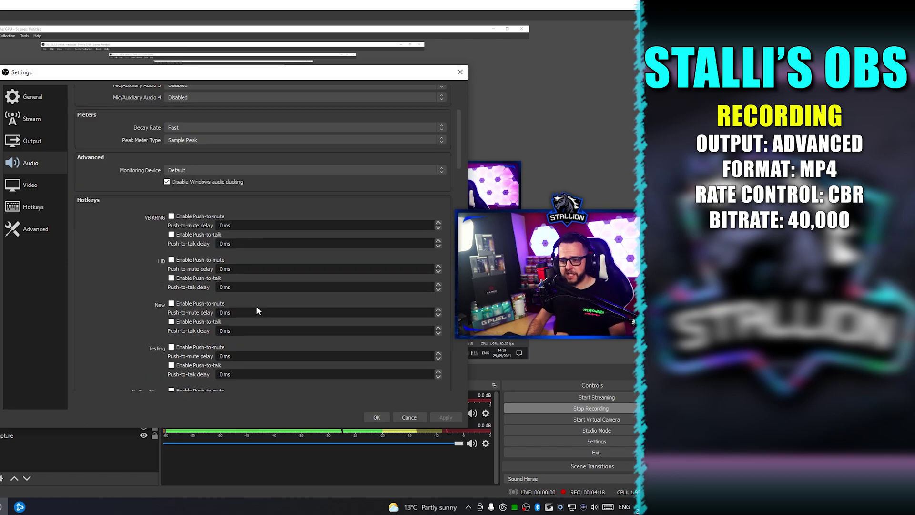
type("5")
scroll(250, 263, "down", 1)
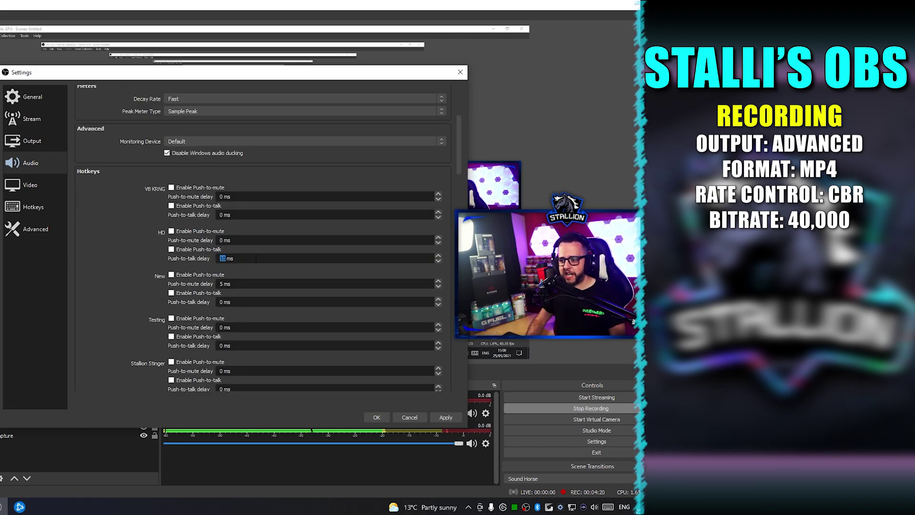
scroll(216, 230, "up", 5)
- Review Video settings: 1920x1080 base and output, Bicubic downscale, 60 FPS
left_click(30, 185)
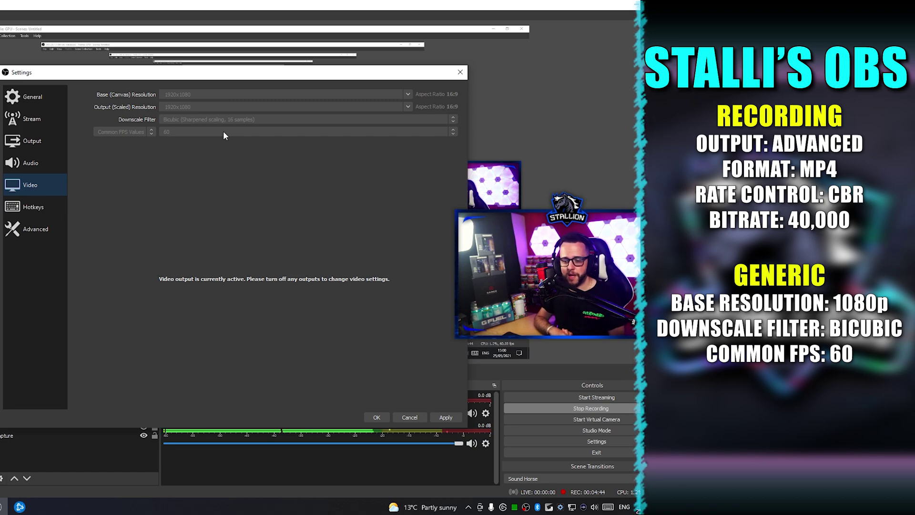
- Move from Hotkeys to Advanced and review Recording, Stream Delay and Network options
left_click(27, 209)
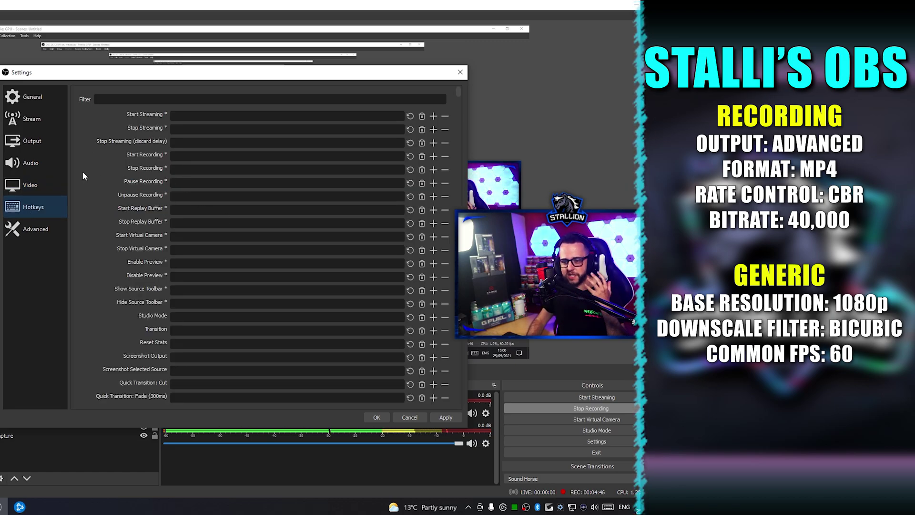
left_click(19, 233)
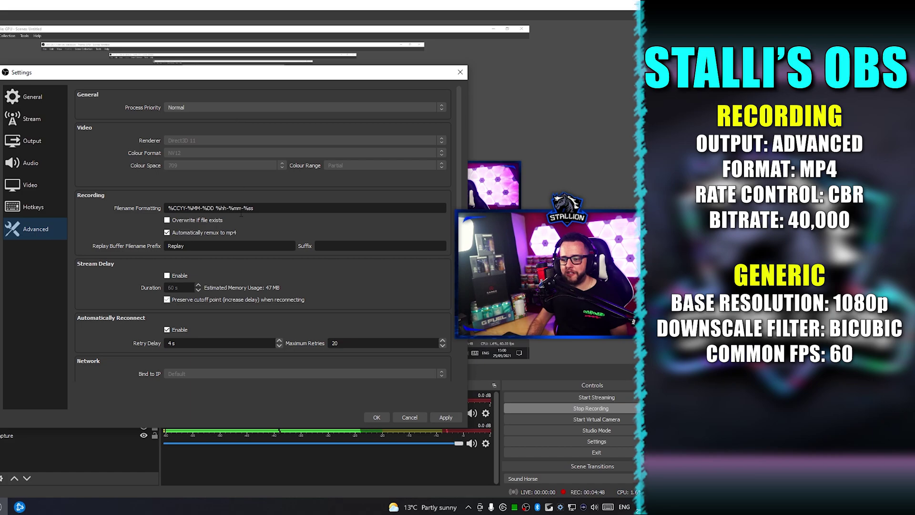
scroll(243, 219, "down", 2)
scroll(253, 221, "up", 2)
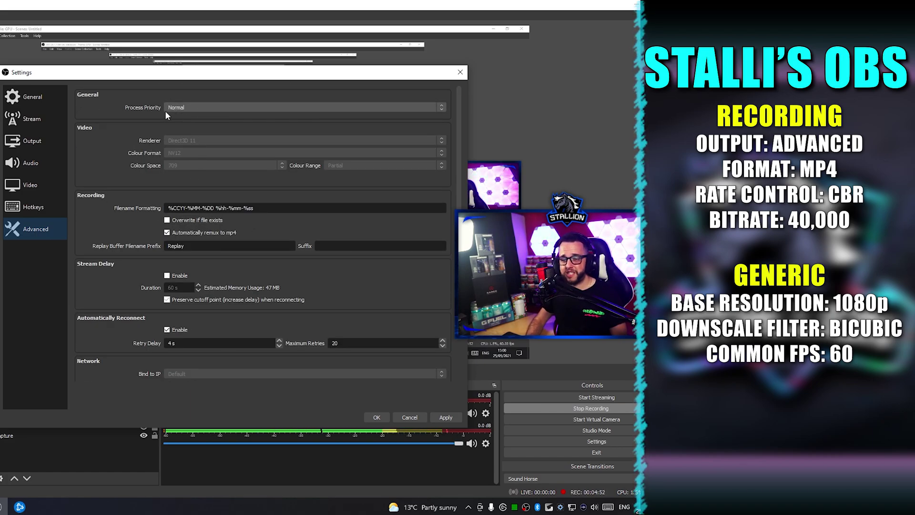
scroll(232, 229, "down", 2)
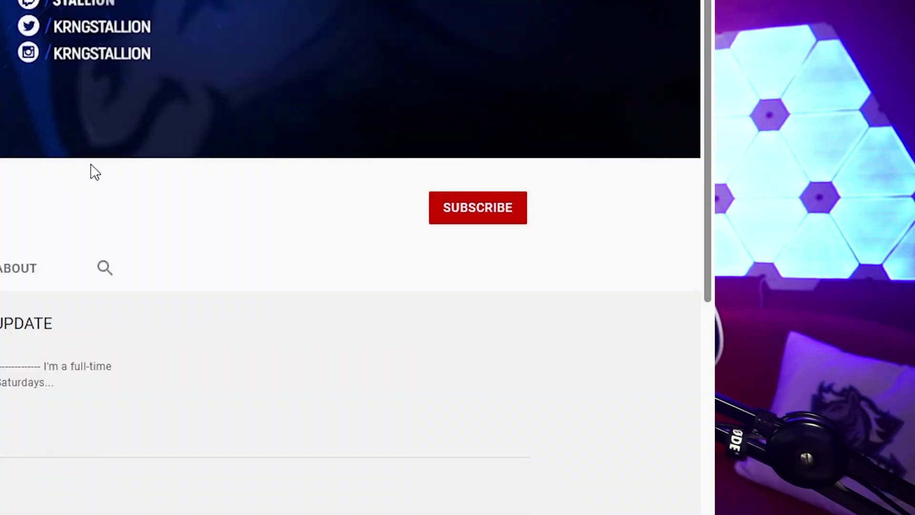
- Subscribe to the YouTube channel and bring up its All, Personalized, None notification choices
left_click(458, 208)
left_click(515, 212)
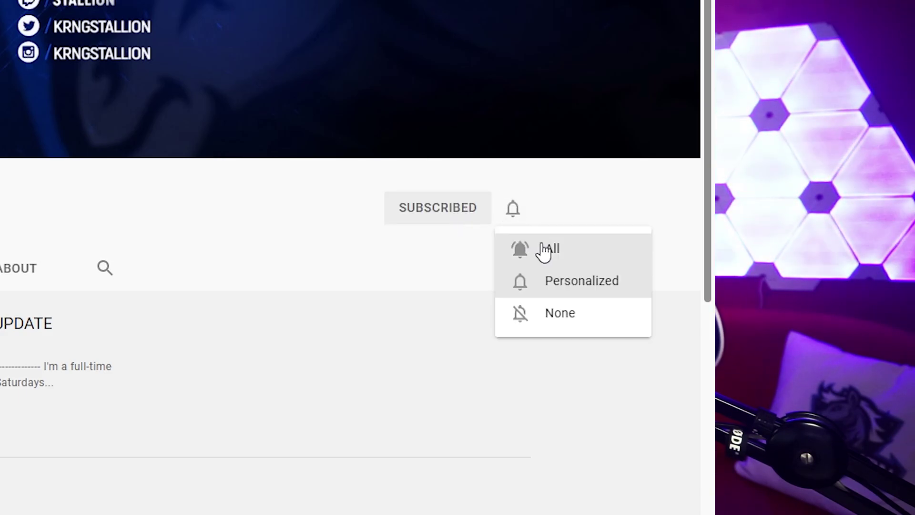